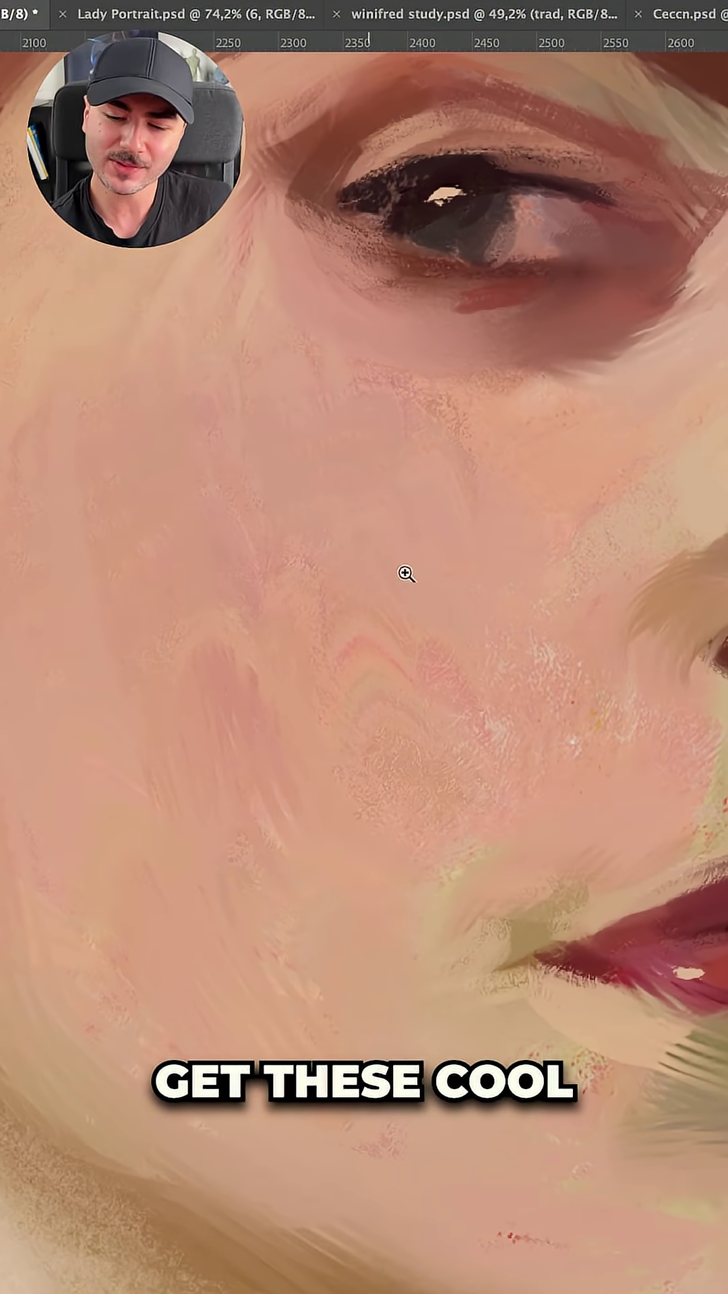
Zoom out and pan so the woman's face, neck and shoulder are in view
left_click_drag(523, 662, 489, 663)
left_click_drag(566, 707, 662, 433)
scroll(661, 434, "down", 3)
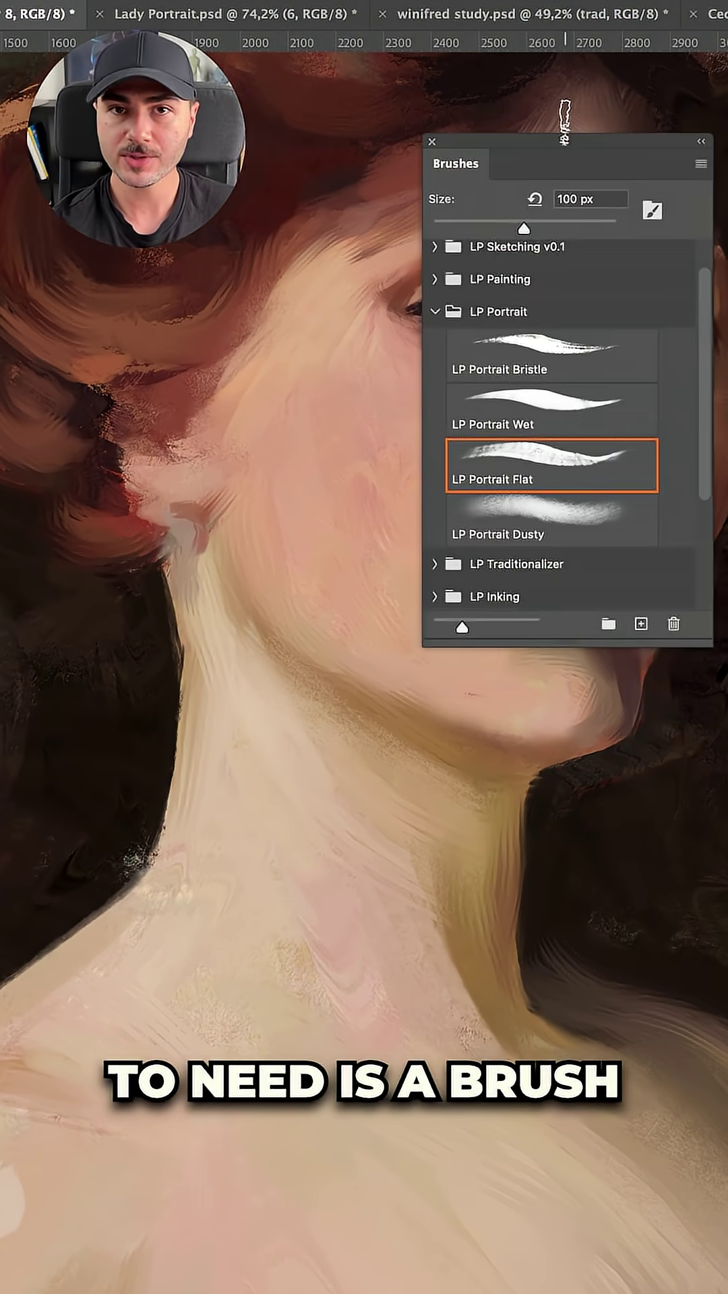
Show the Brush Settings for LP Portrait Flat with its tip shapes and enabled options (F5)
key("F5")
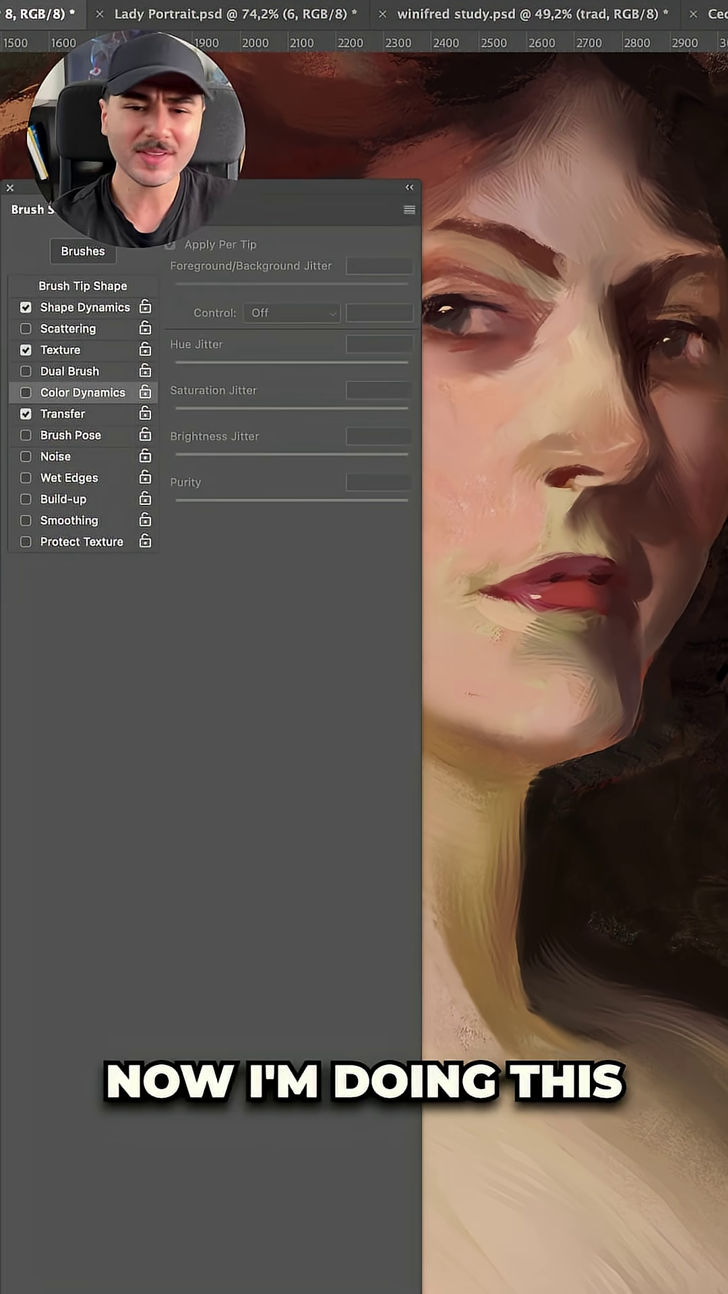
key("F5")
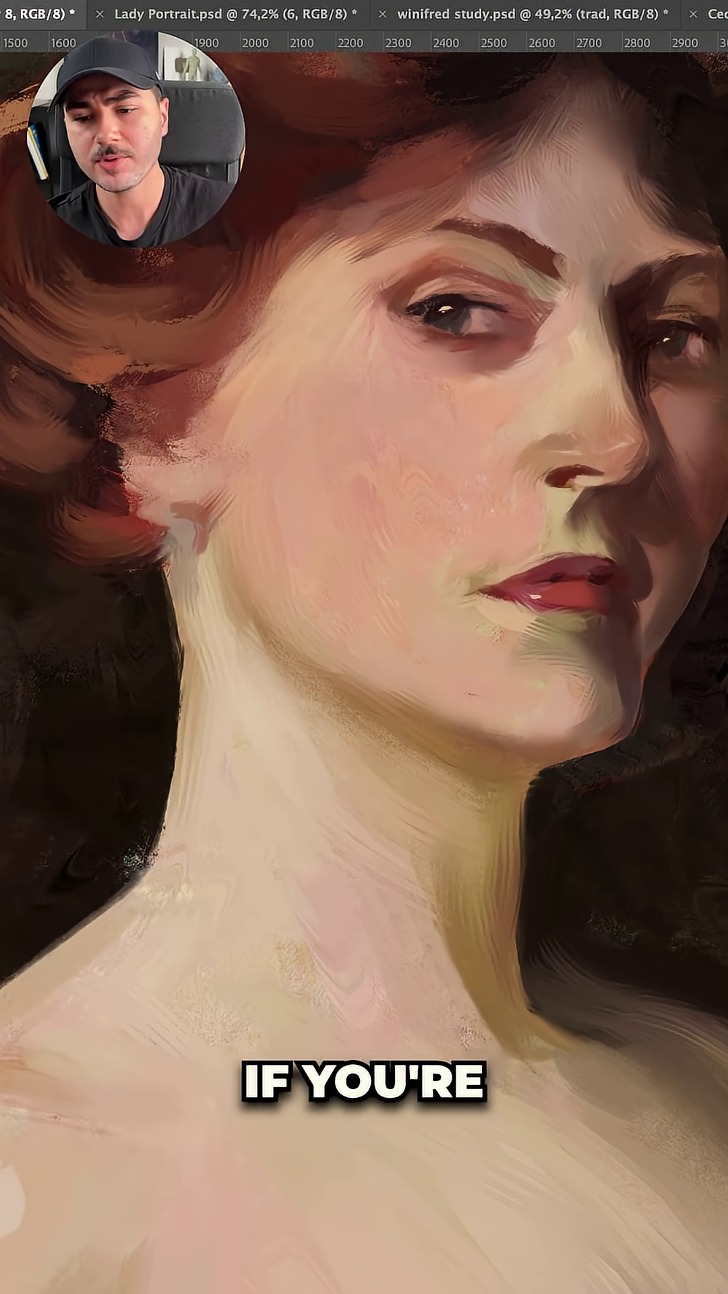
key("F5")
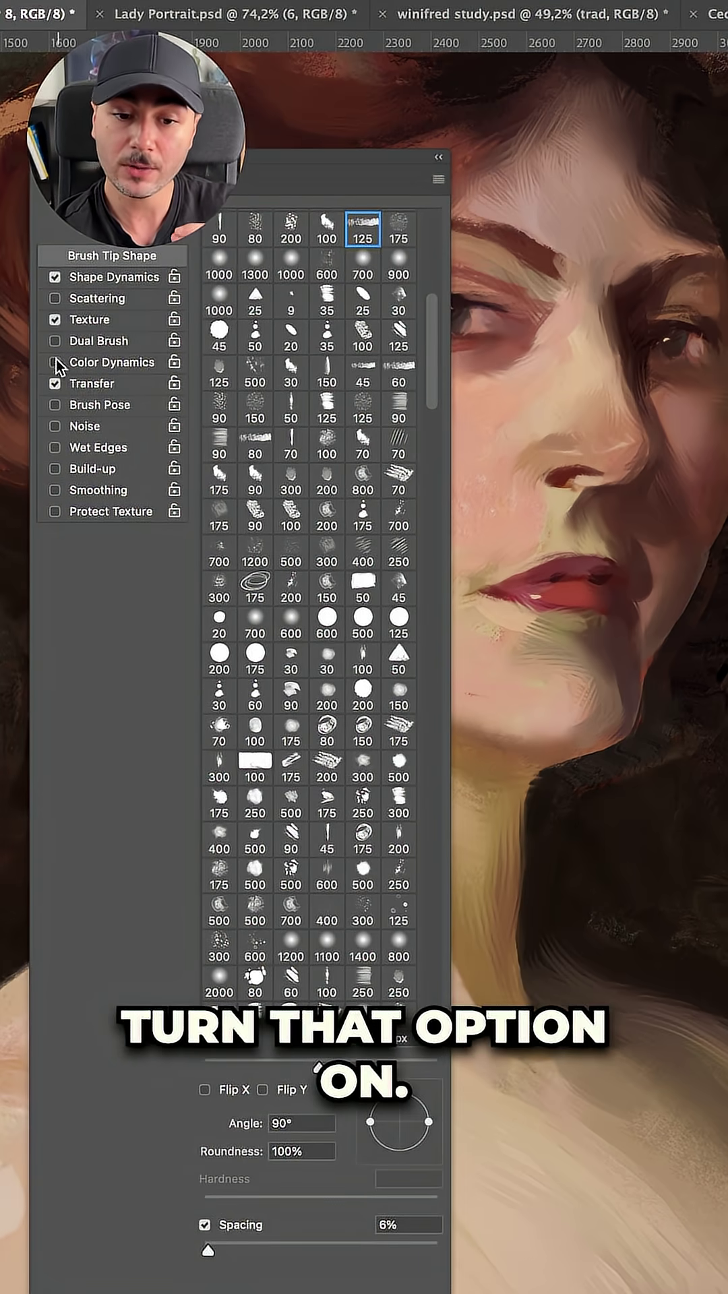
Enable Color Dynamics and raise Saturation Jitter to about 5%
left_click(99, 368)
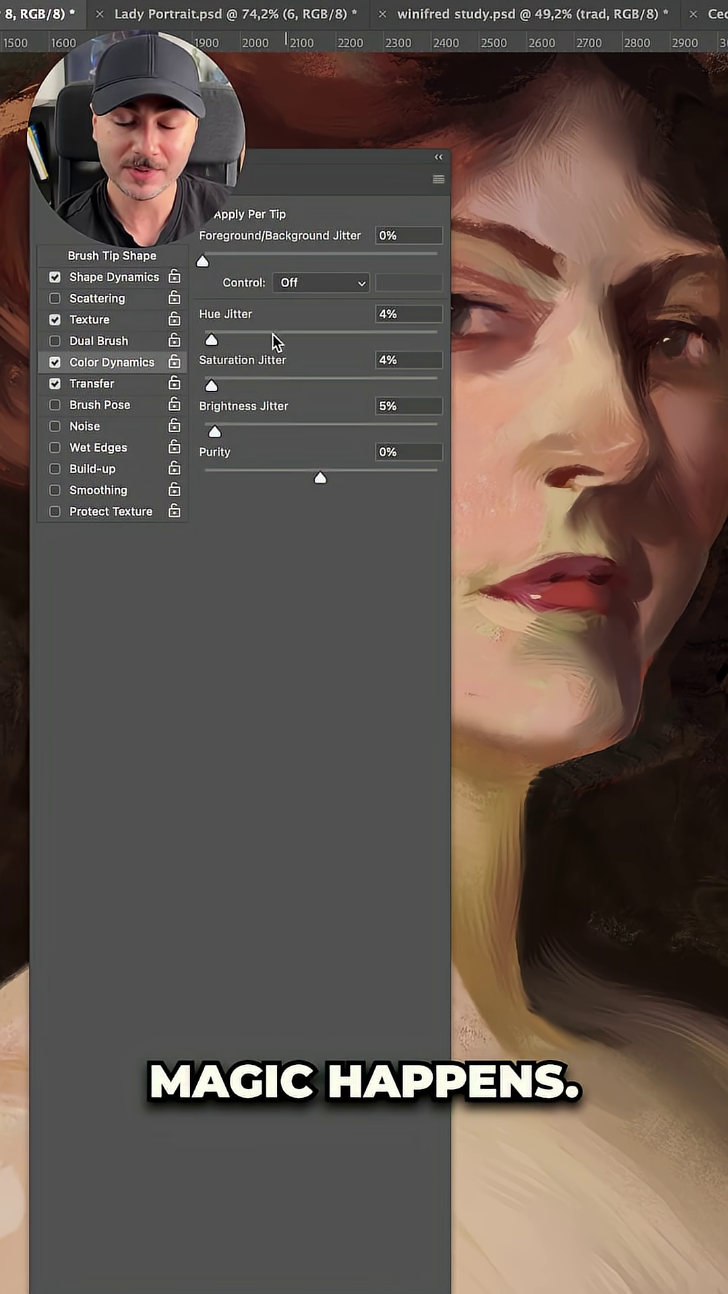
left_click_drag(212, 385, 215, 430)
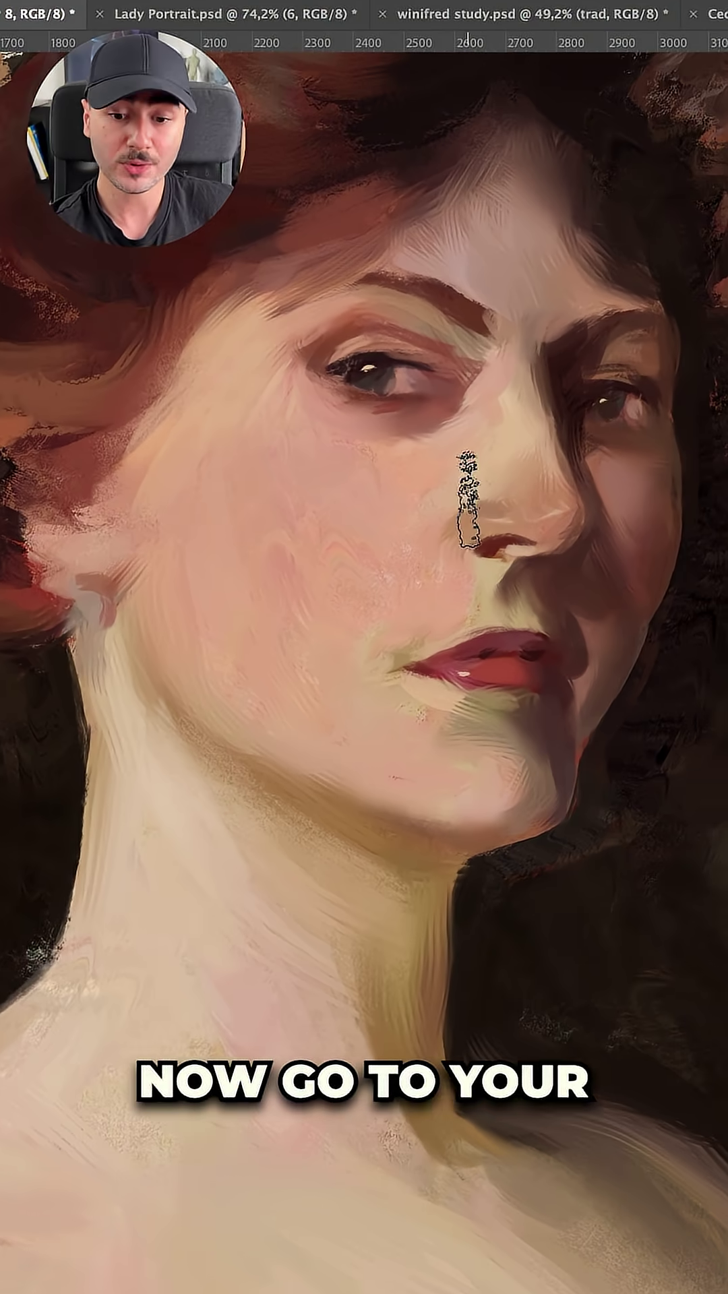
Sample skin colour from the cheek twice and paint light, colour-varied strokes across it
left_click(284, 511, "alt")
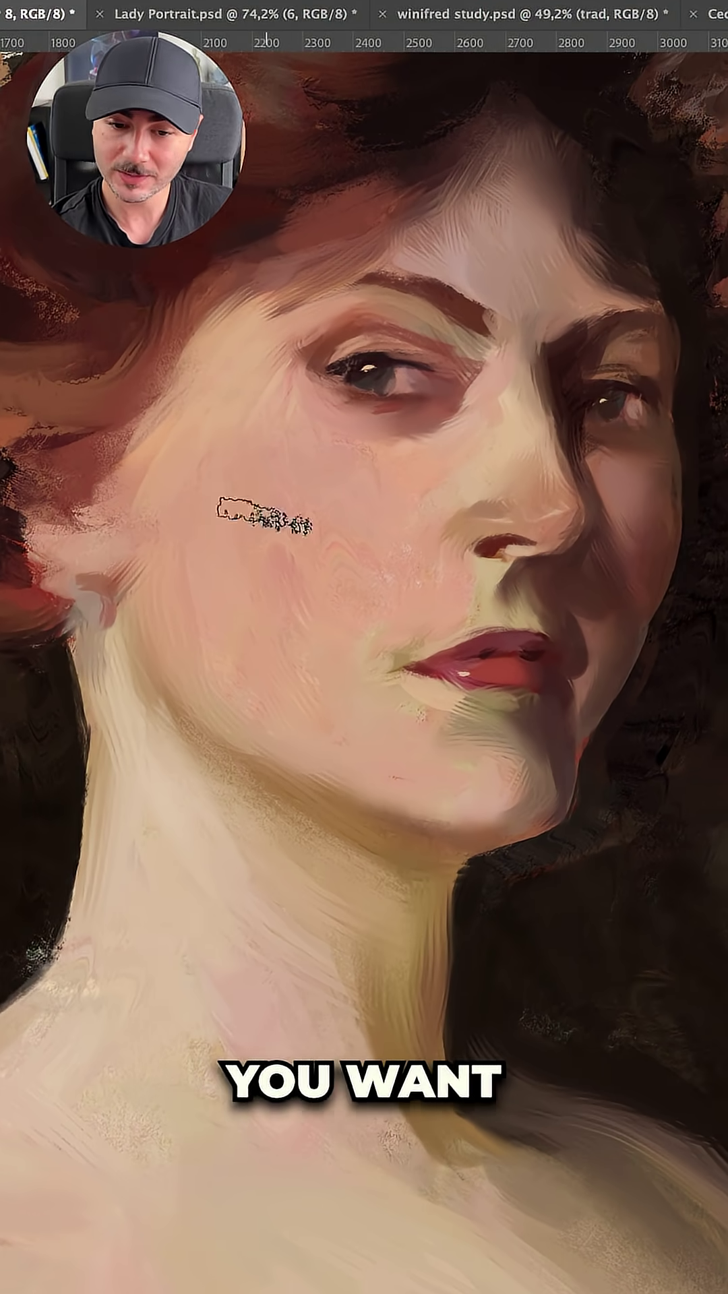
left_click_drag(264, 518, 280, 610)
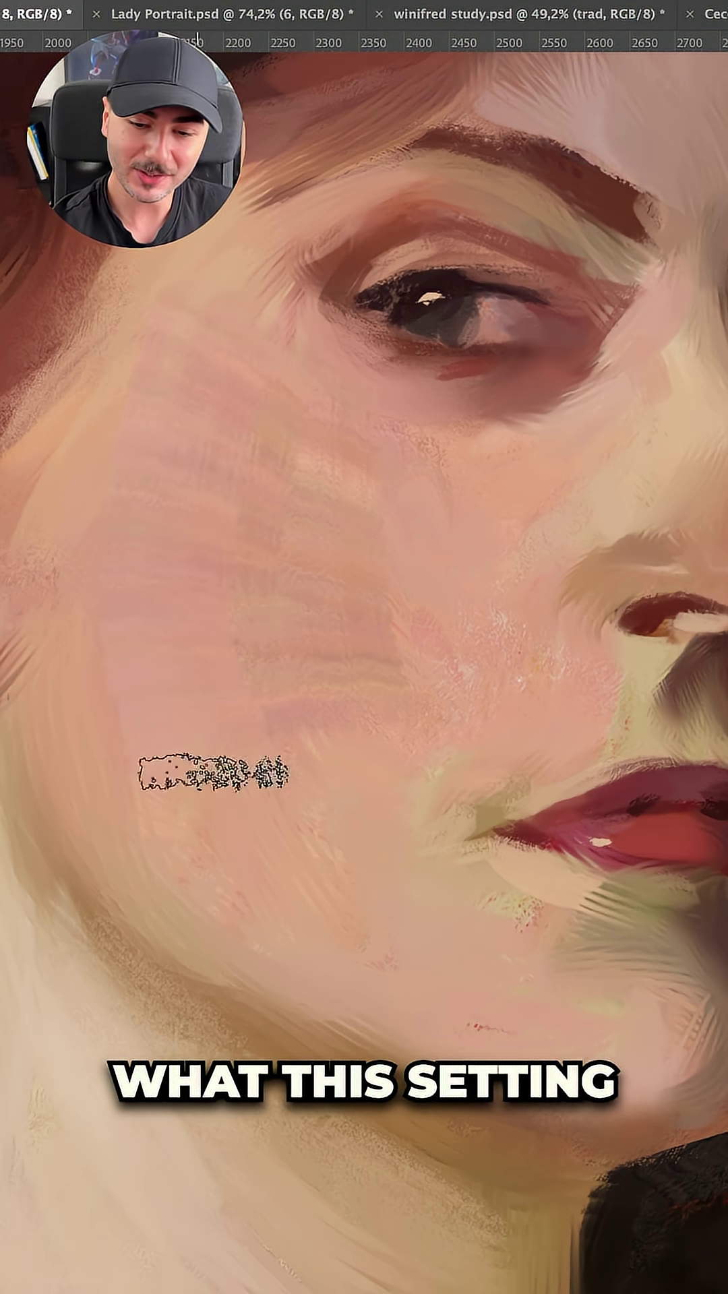
left_click(427, 513, "alt")
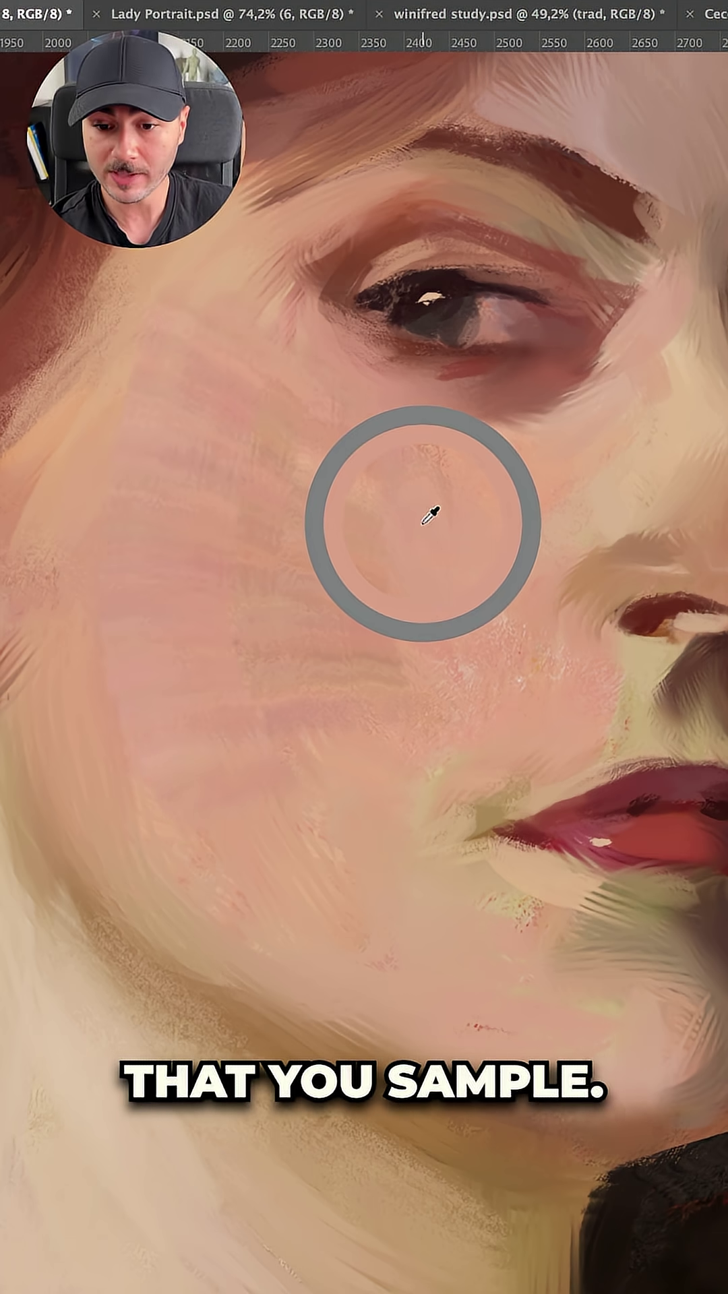
mouse_move(433, 521)
left_mouse_down()
mouse_move(428, 651)
mouse_move(367, 497)
mouse_move(319, 769)
left_mouse_up()
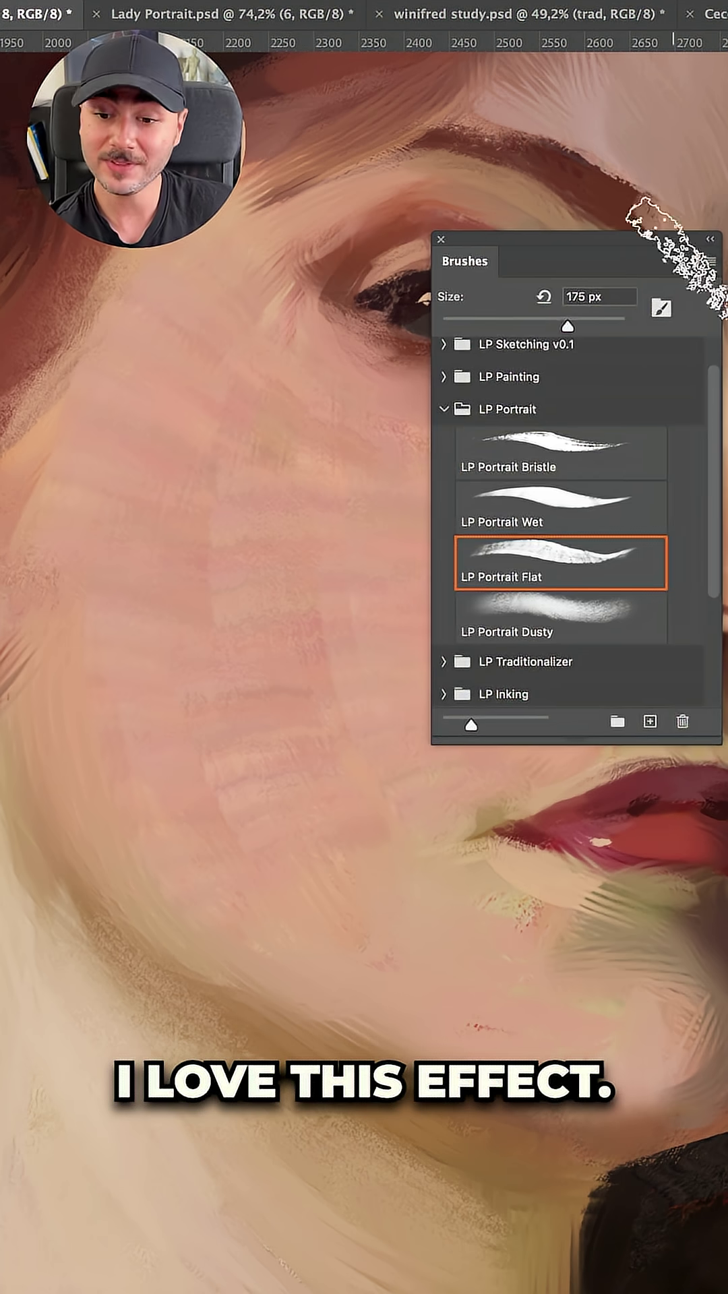
Step through the LP Portrait Wet, Flat and Bristle brushes and settle on LP Portrait Dusty
left_click(613, 506)
left_click(614, 563)
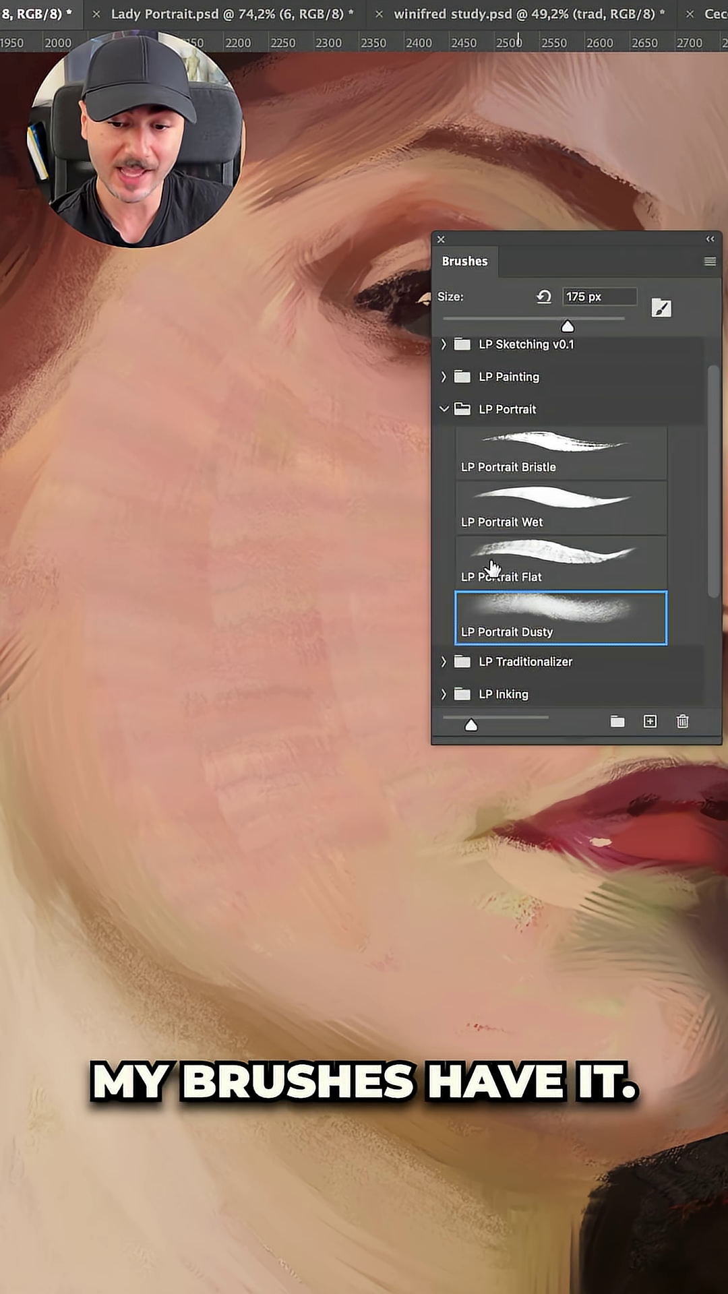
left_click(607, 467)
left_click(613, 524)
left_click(612, 607)
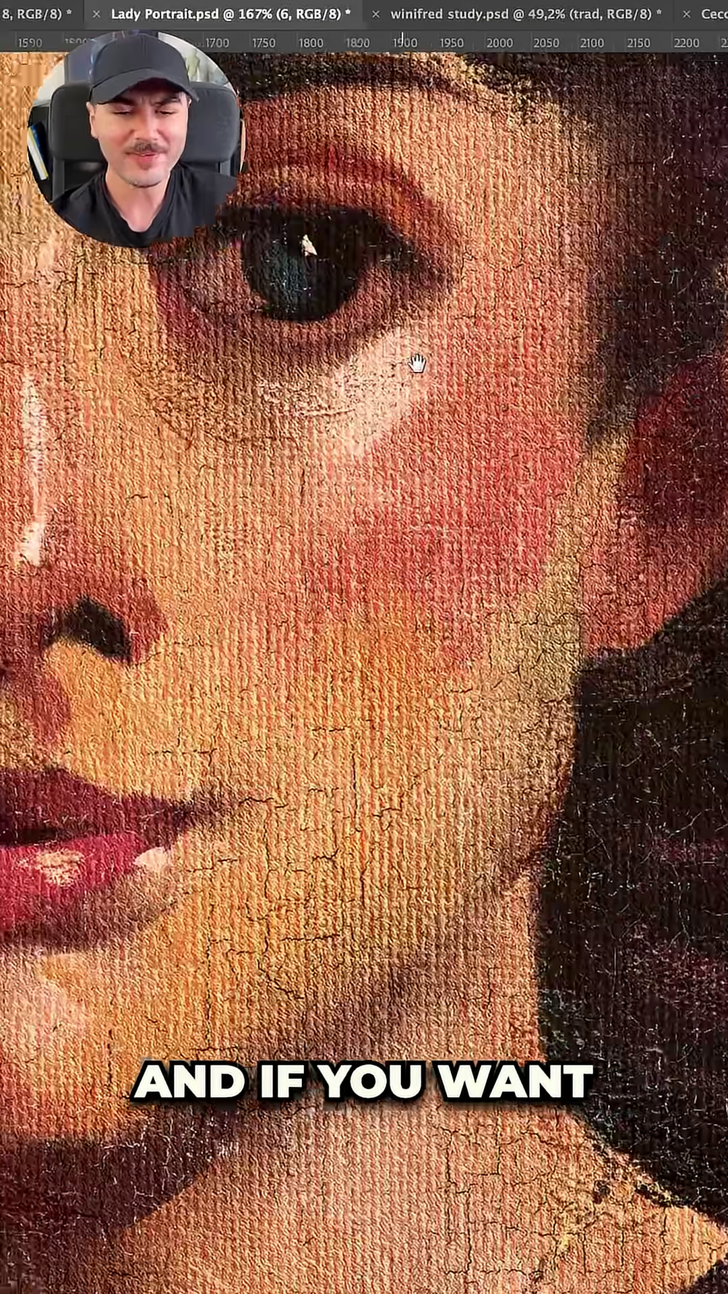
Pan and zoom out to show the full textured, cracked-canvas Lady Portrait
left_click_drag(418, 364, 613, 471)
mouse_move(455, 451)
left_mouse_down()
mouse_move(576, 549)
mouse_move(598, 601)
left_mouse_up()
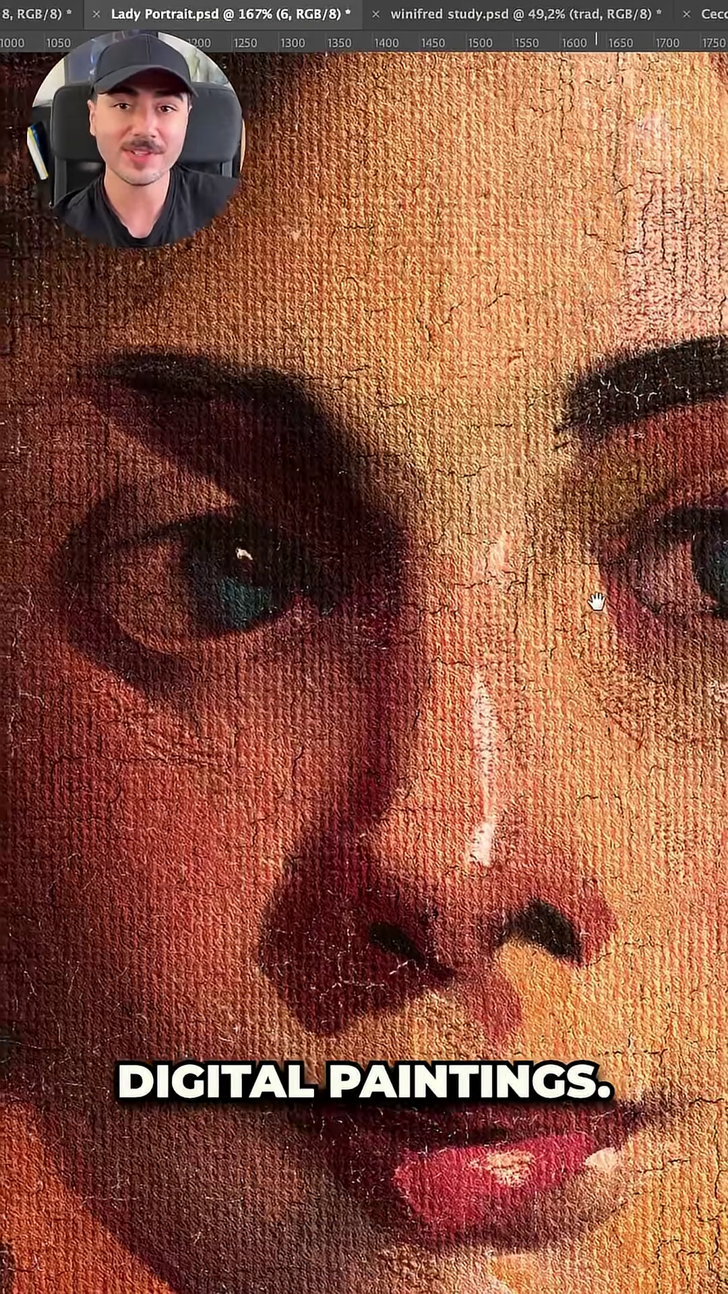
scroll(598, 602, "down", 3)
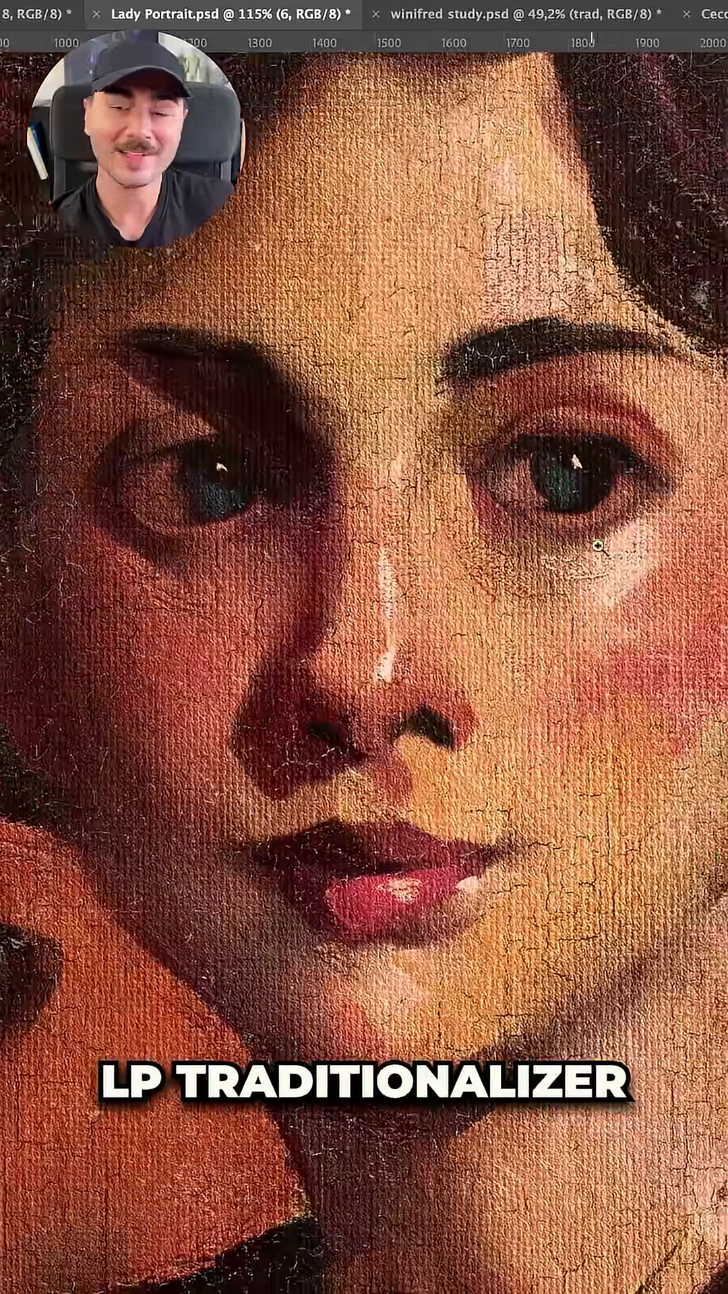
scroll(597, 547, "down", 1)
scroll(647, 519, "down", 2)
scroll(657, 546, "down", 2)
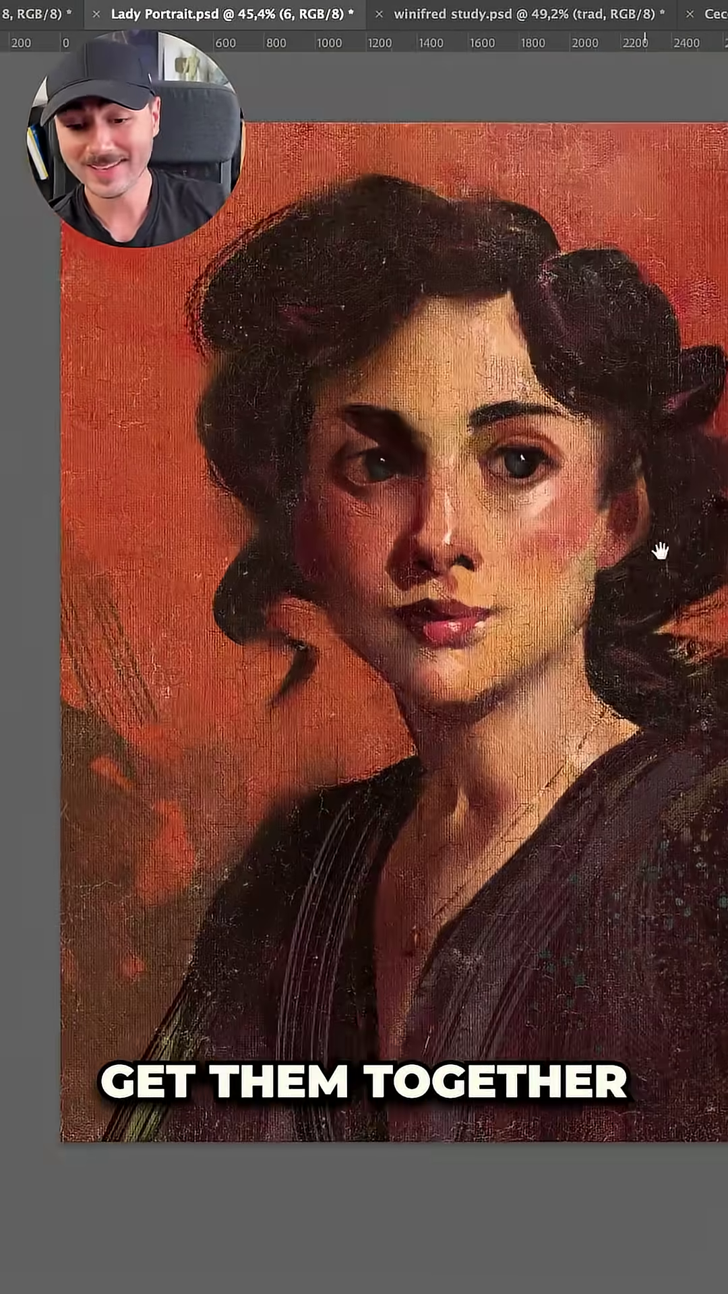
left_click_drag(660, 551, 606, 577)
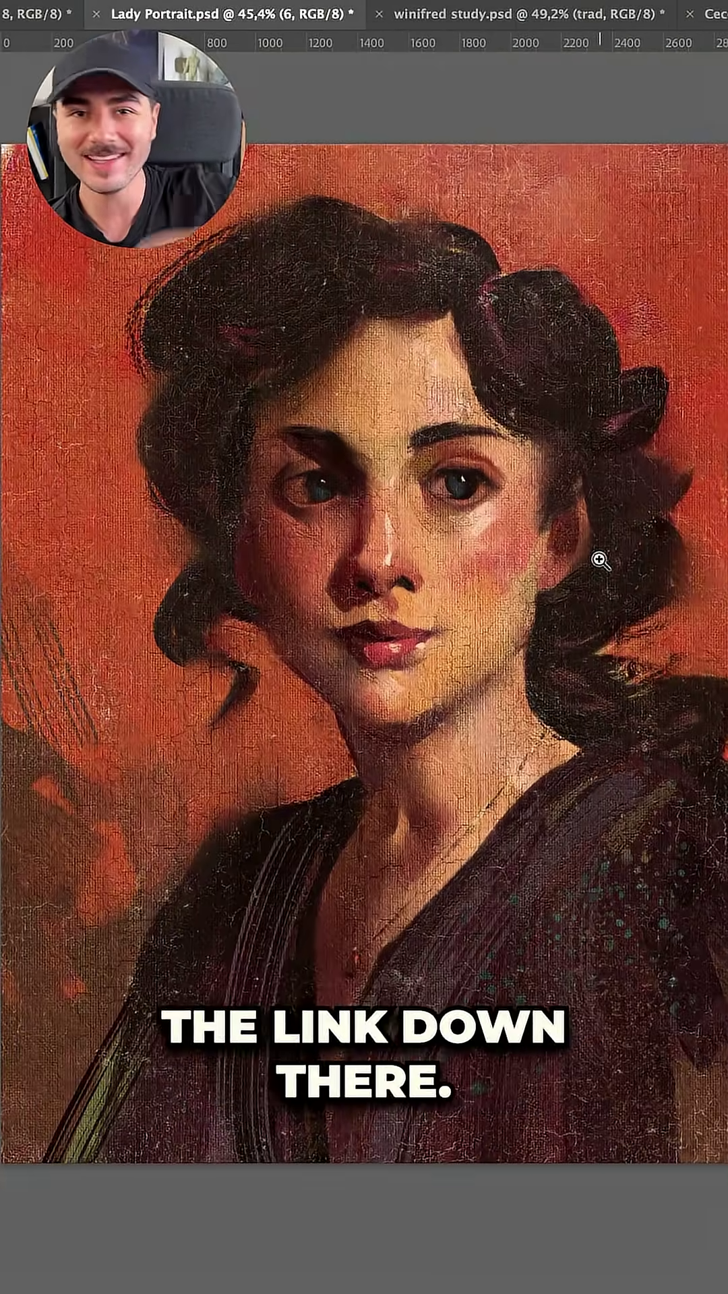